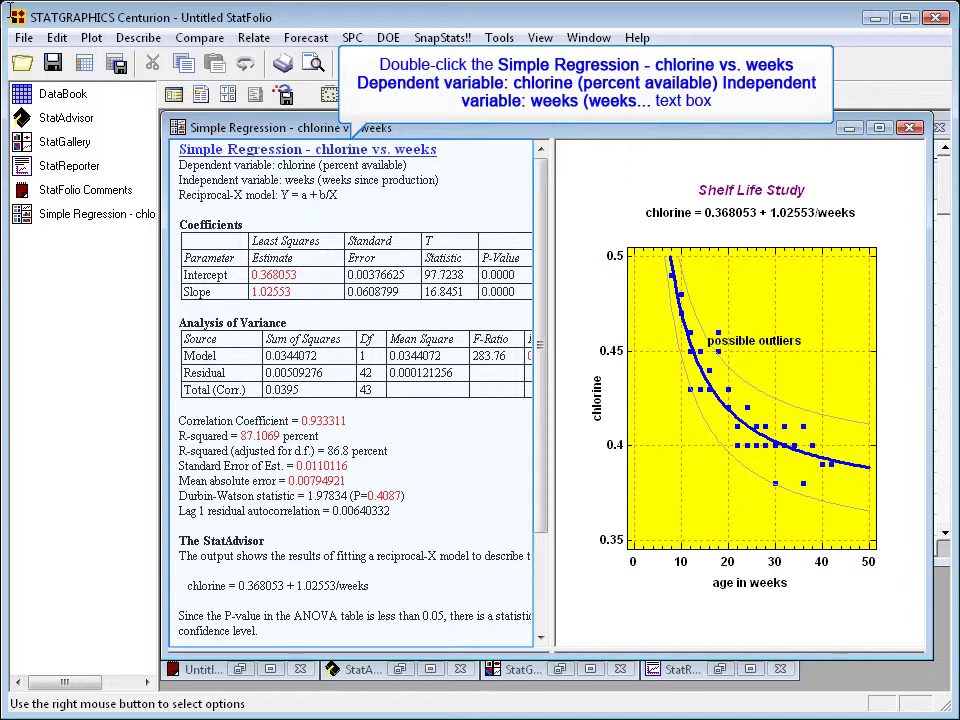
Maximize the regression output and copy it from the title through the Lag 1 residual autocorrelation line
double_click(390, 200)
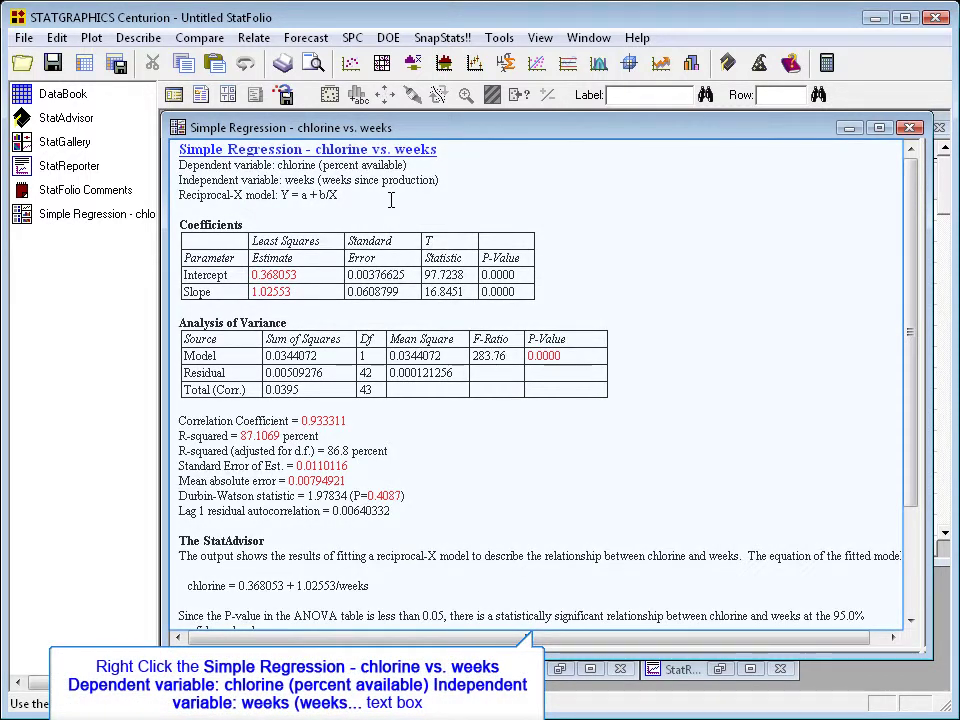
right_click(477, 194)
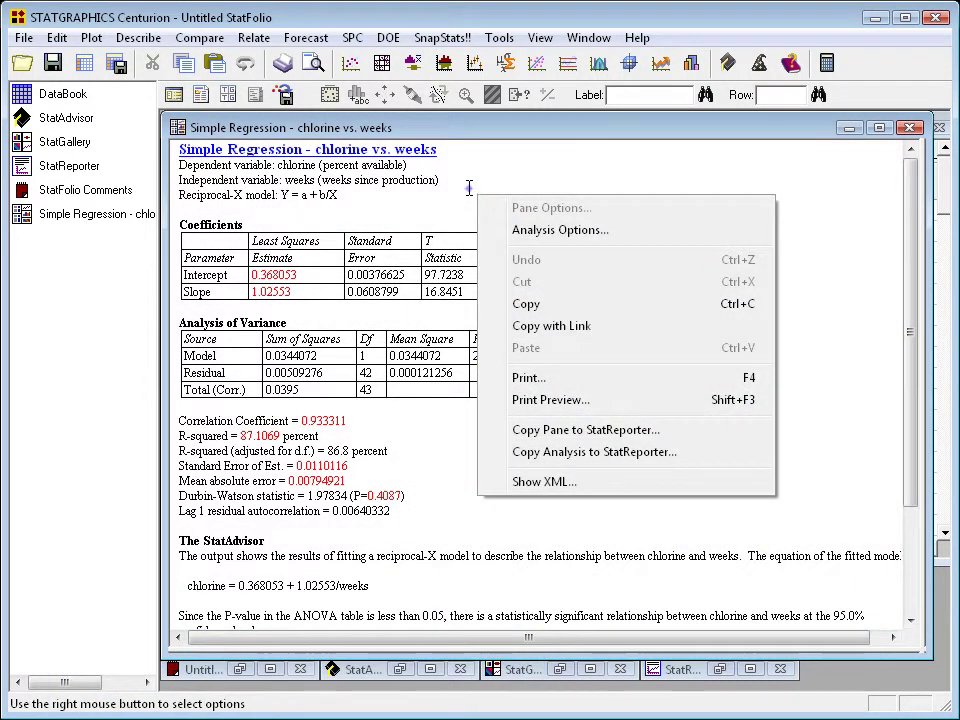
click(185, 176)
drag(185, 176, 163, 521)
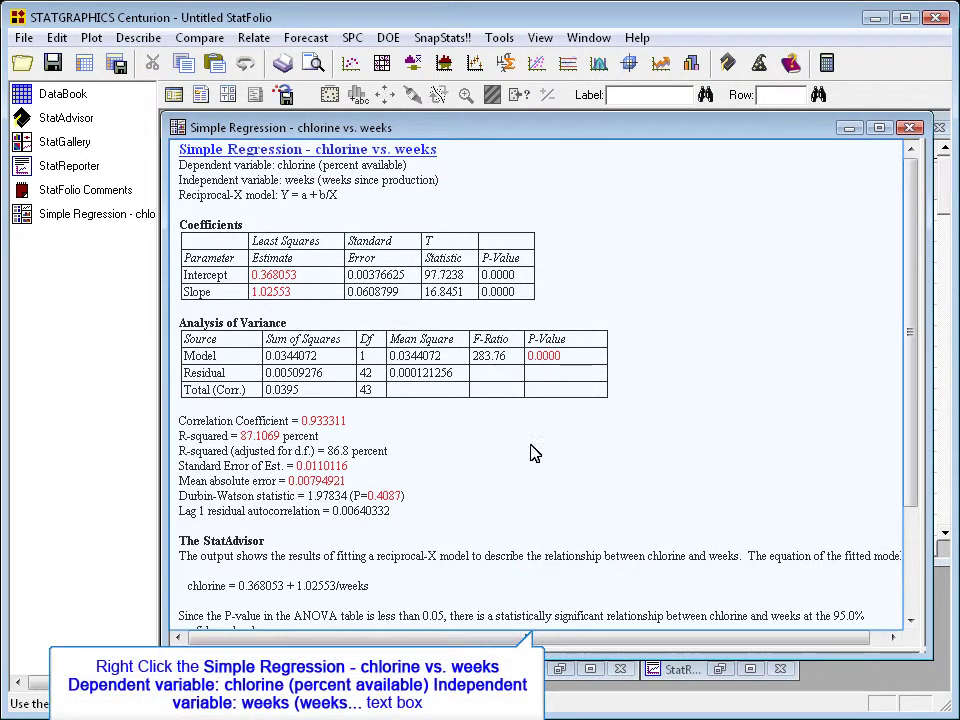
right_click(627, 292)
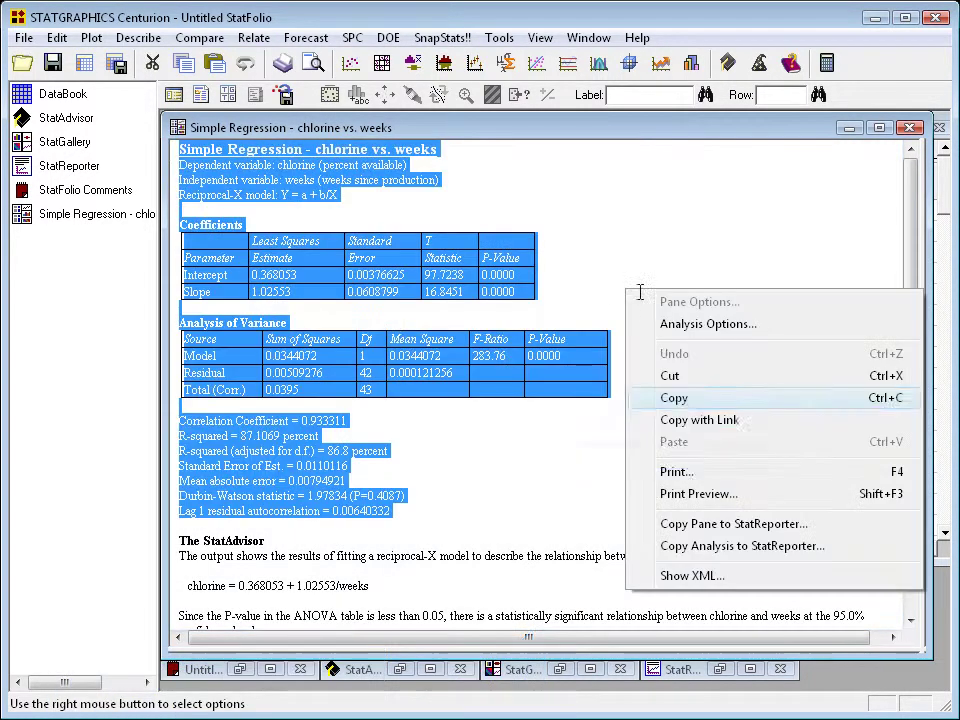
click(670, 398)
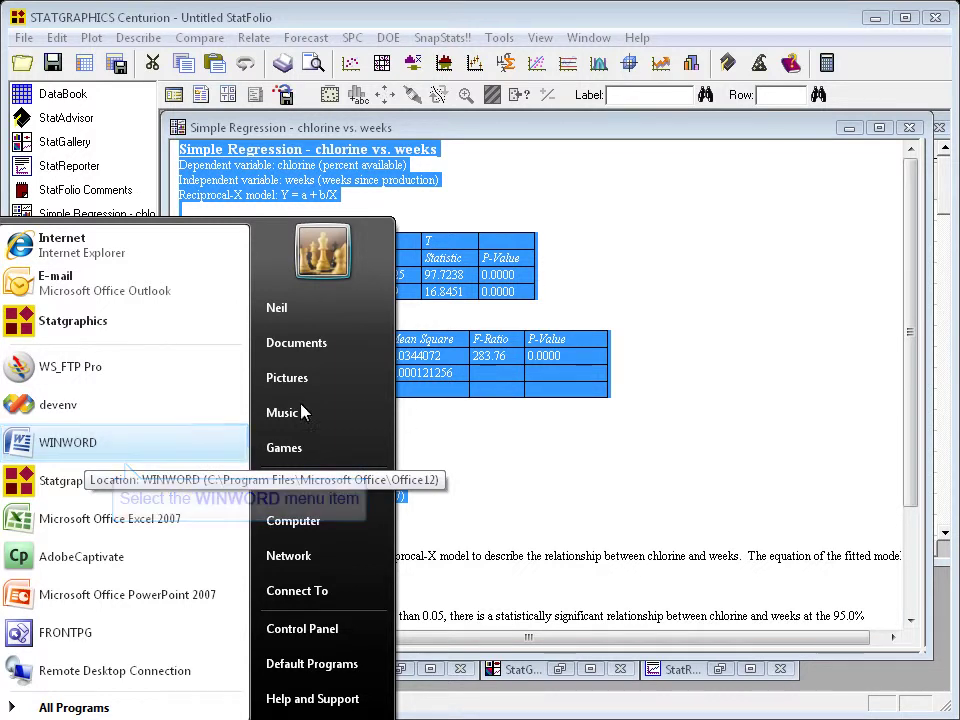
Launch WINWORD and paste the regression report into the blank Document1
click(81, 445)
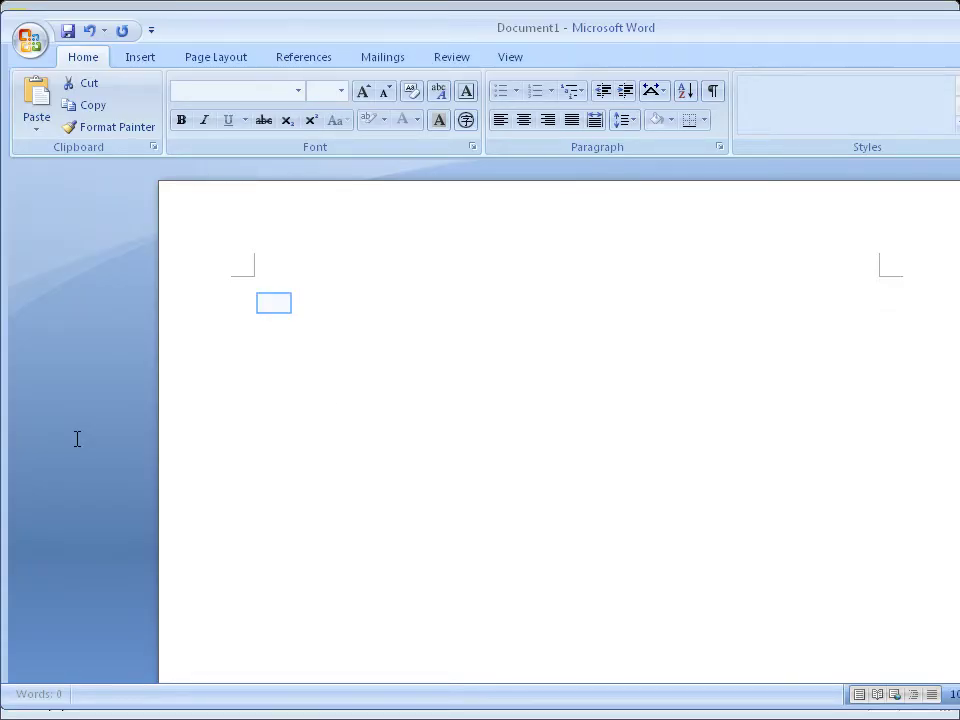
right_click(275, 304)
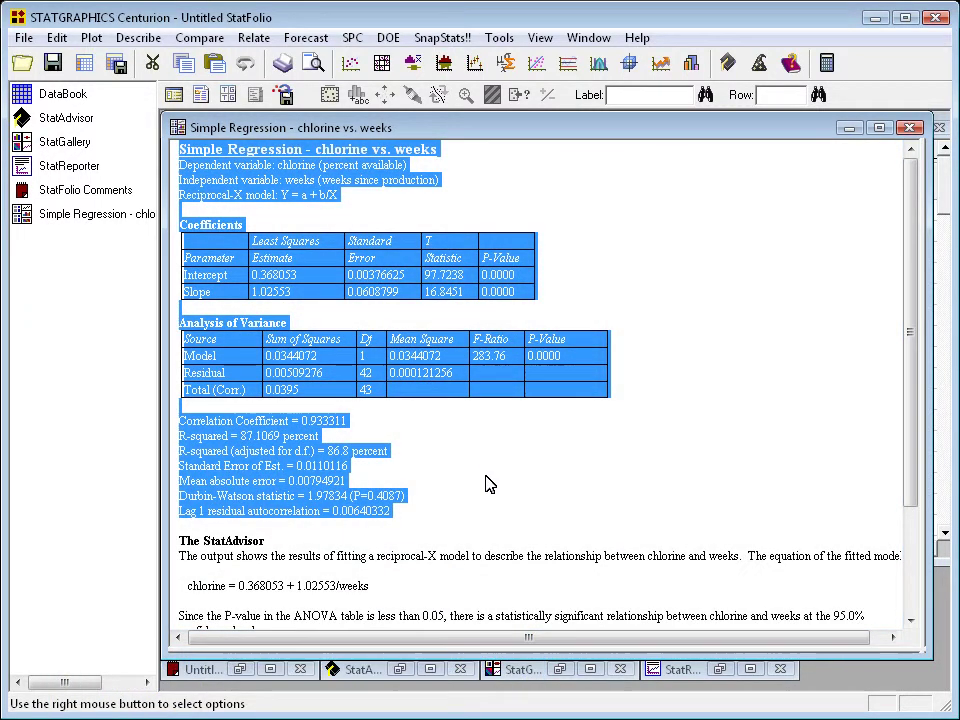
Restore the split view, maximize the Shelf Life Study plot, and copy it
double_click(490, 520)
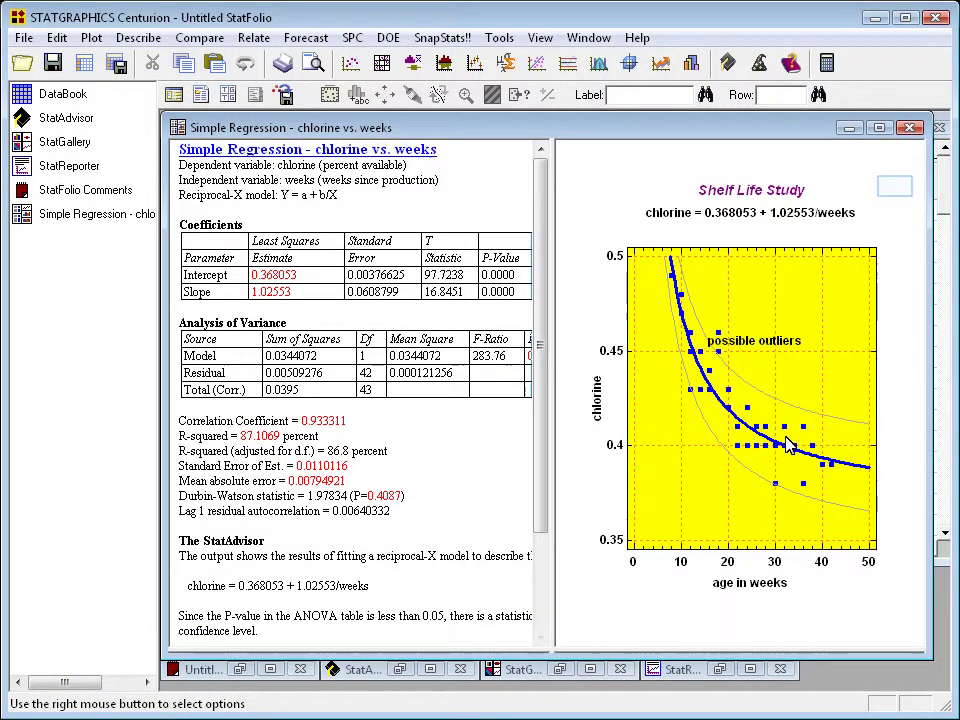
double_click(898, 195)
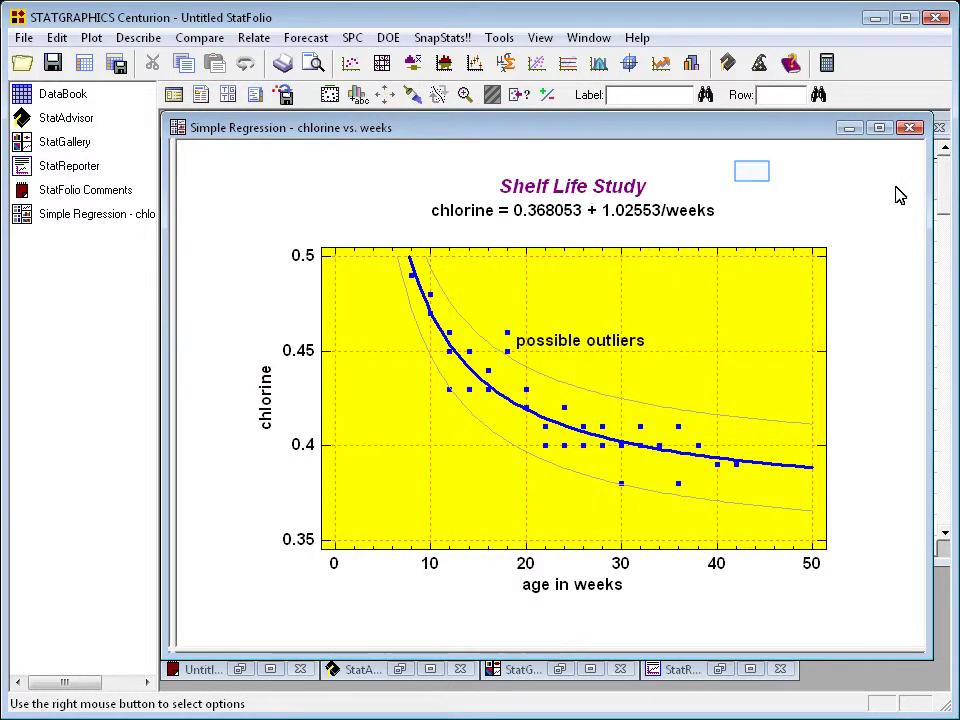
click(753, 172)
right_click(753, 172)
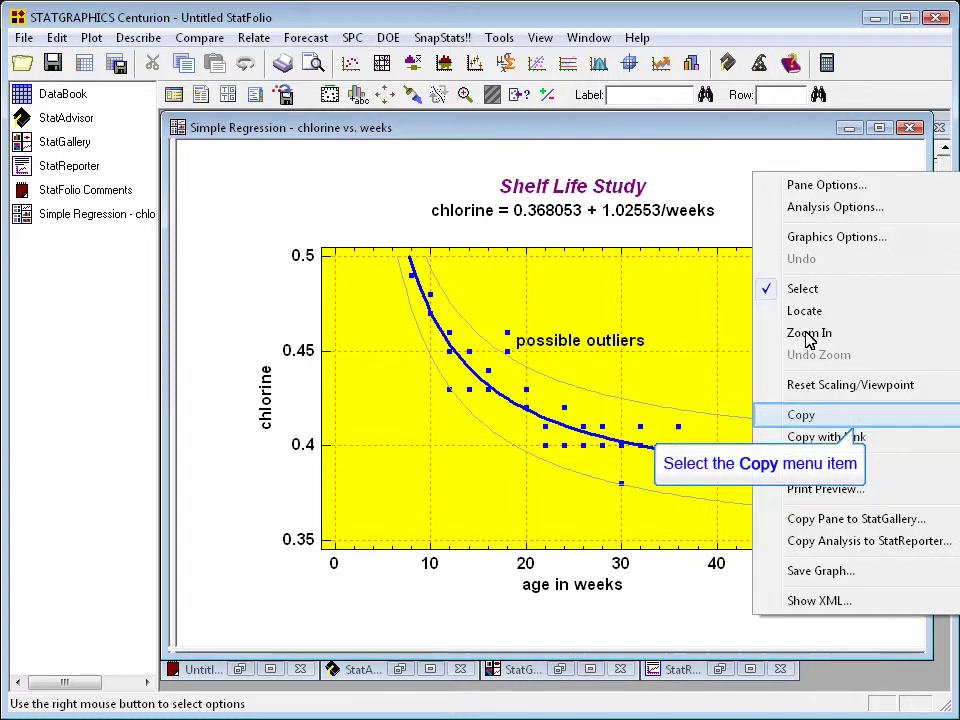
click(810, 419)
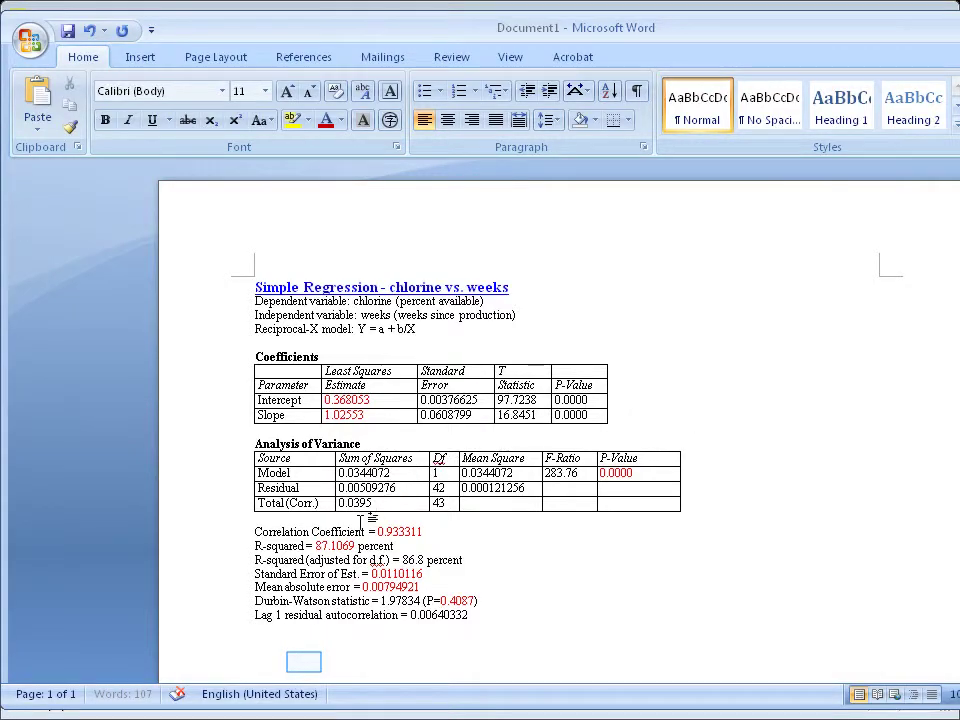
Paste the Shelf Life Study graph below the statistics and shrink it by its corner handle
right_click(306, 634)
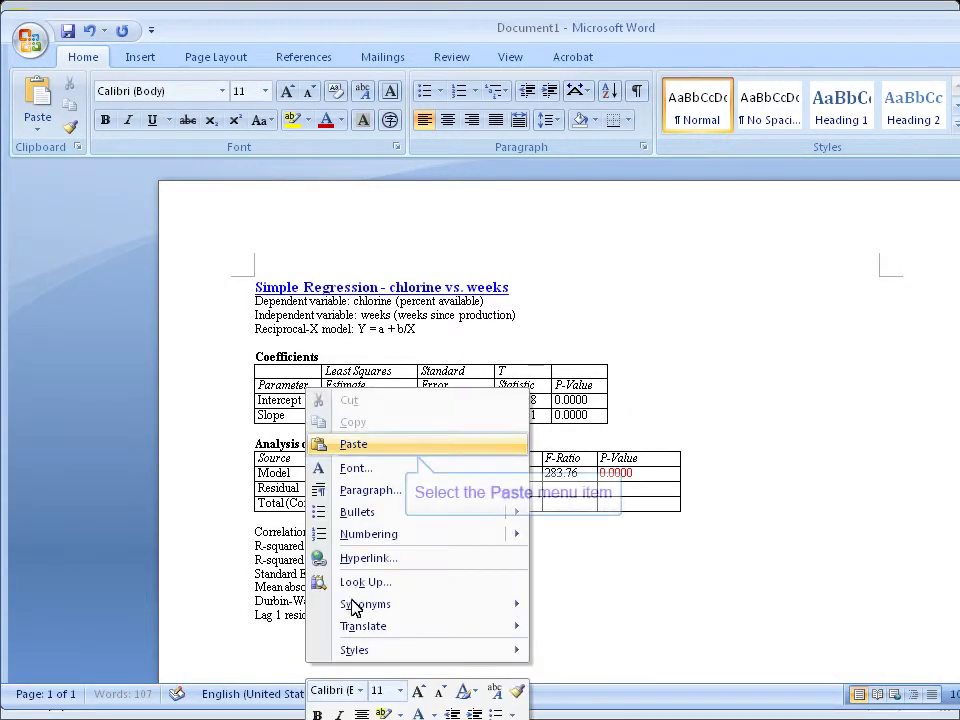
click(354, 444)
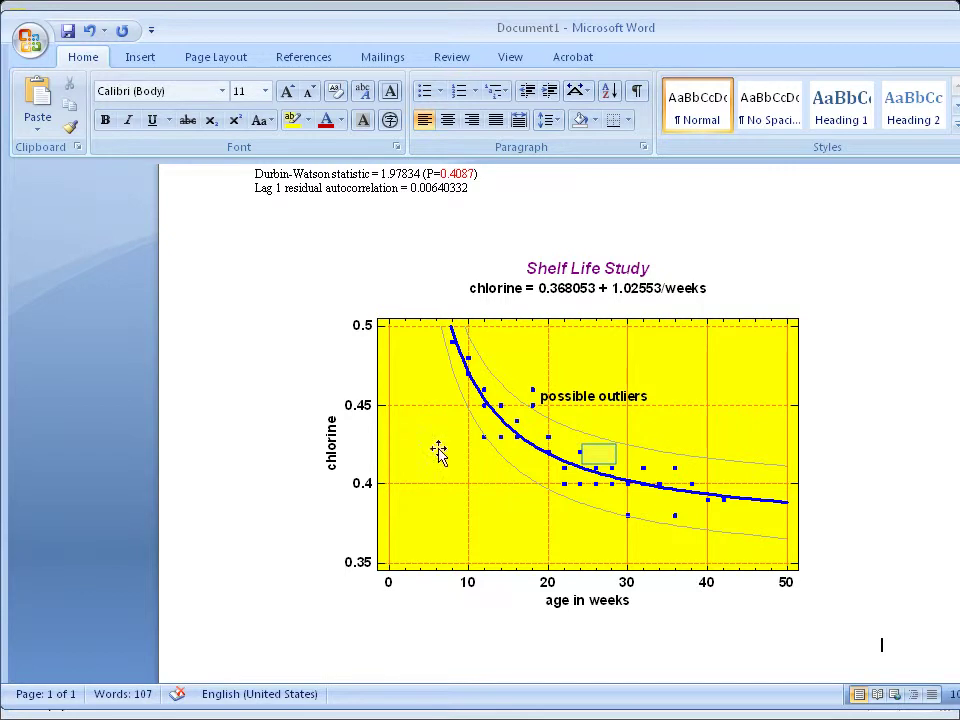
click(598, 456)
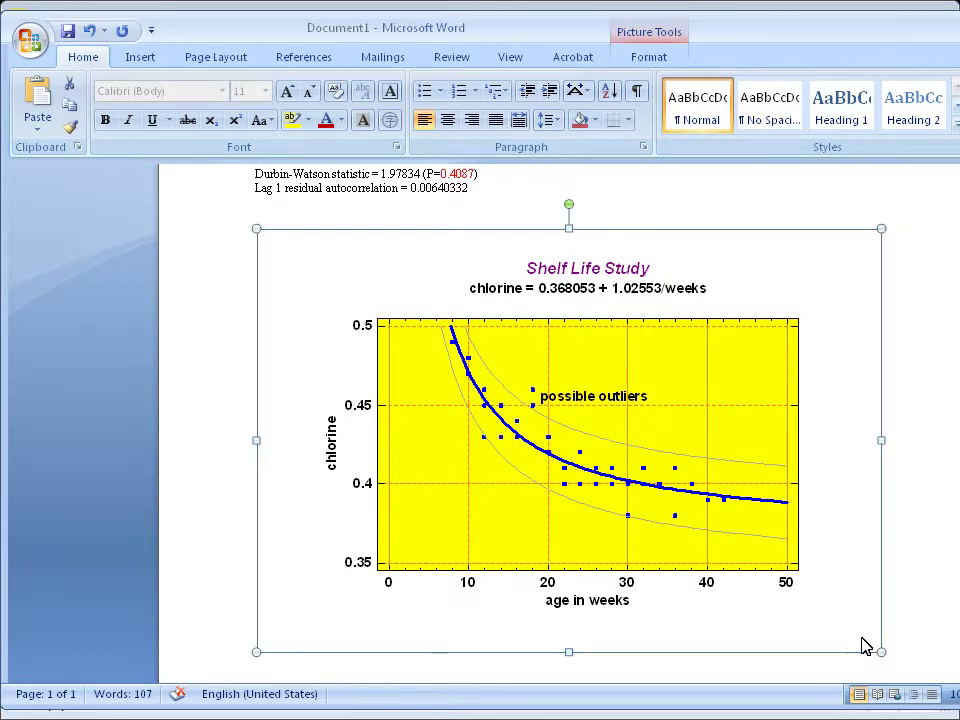
drag(880, 650, 753, 563)
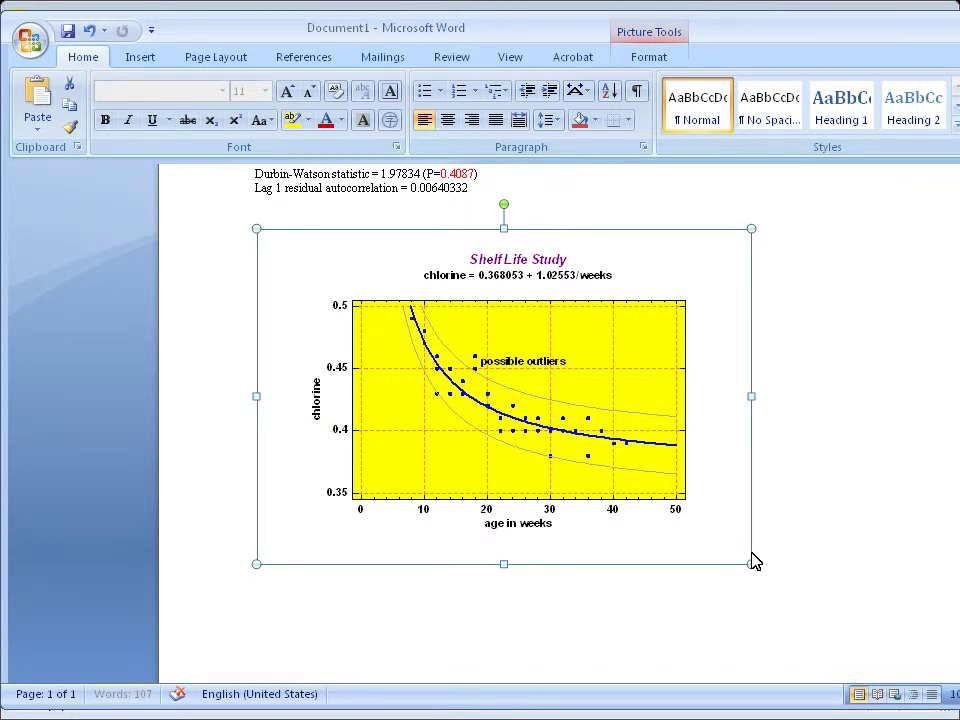
key(alt+Tab)
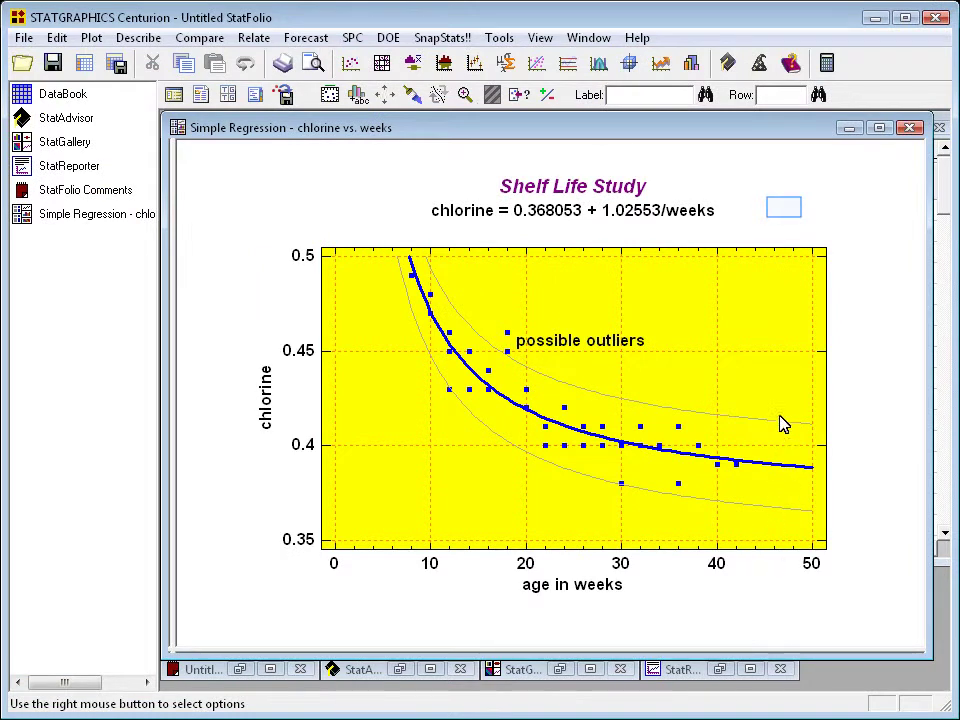
Maximize the regression text and copy the Coefficients table rows down to Slope
double_click(786, 212)
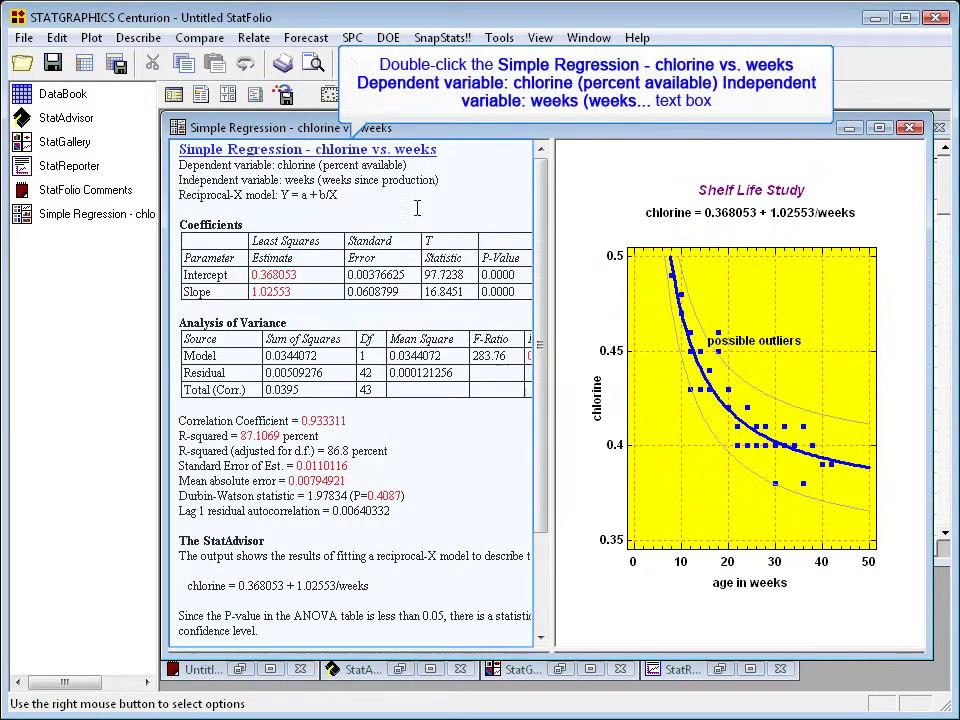
double_click(352, 214)
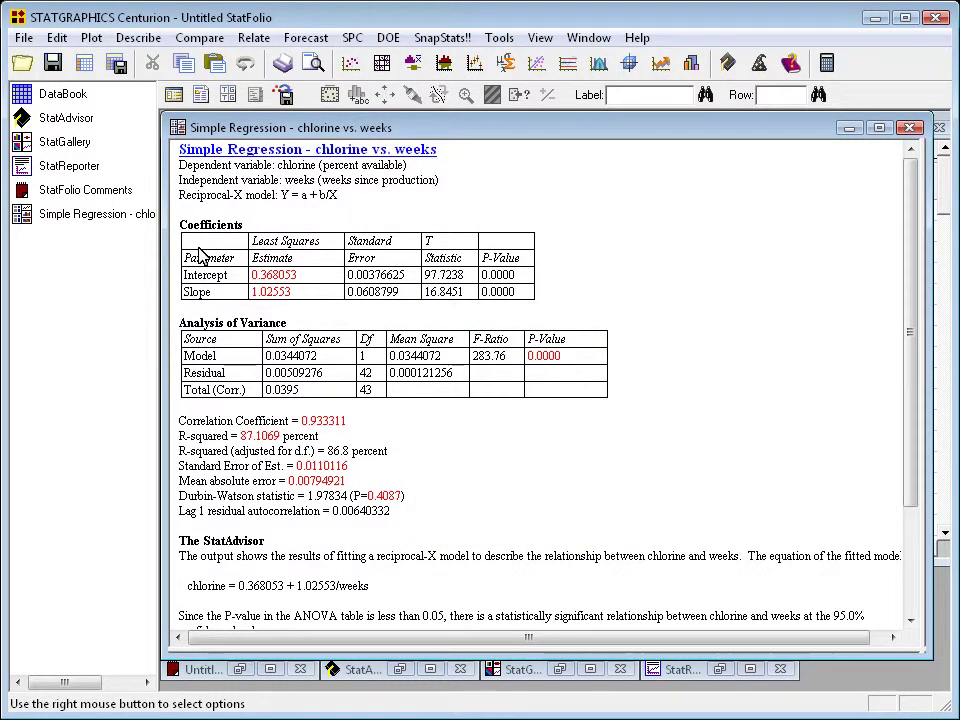
drag(199, 256, 302, 291)
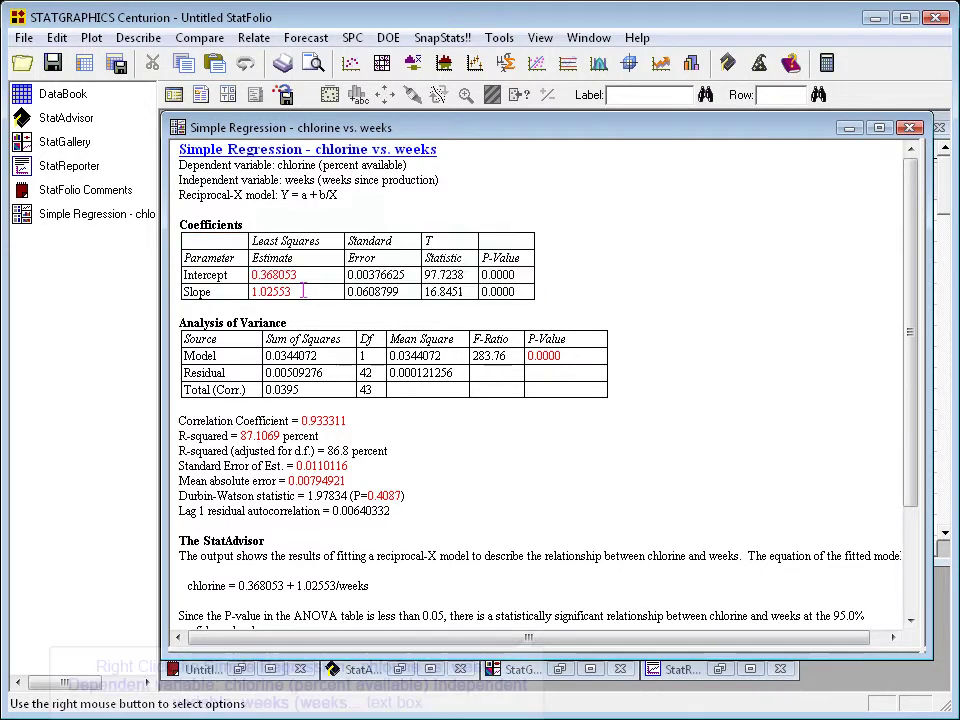
right_click(515, 186)
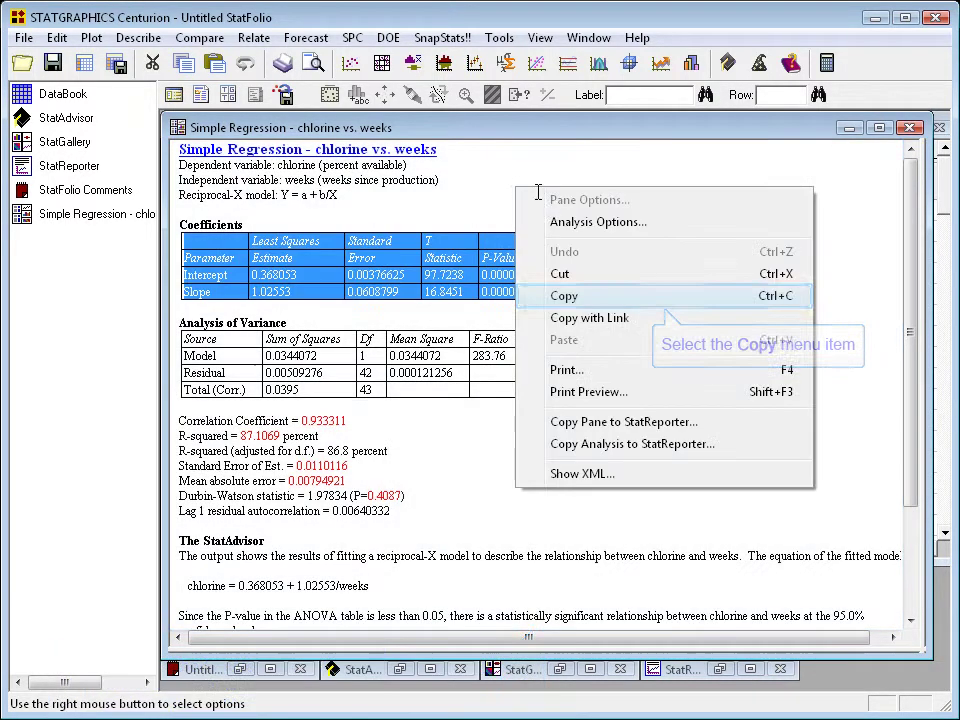
click(565, 296)
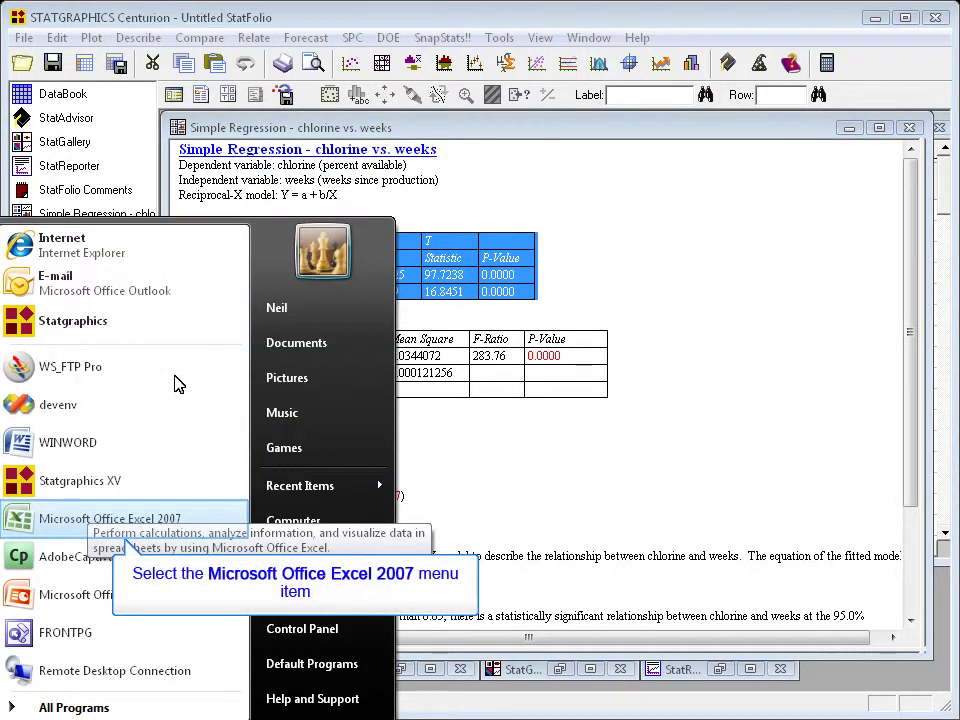
Launch Excel 2007 and paste the coefficients table into cell A1 of Book1
click(96, 526)
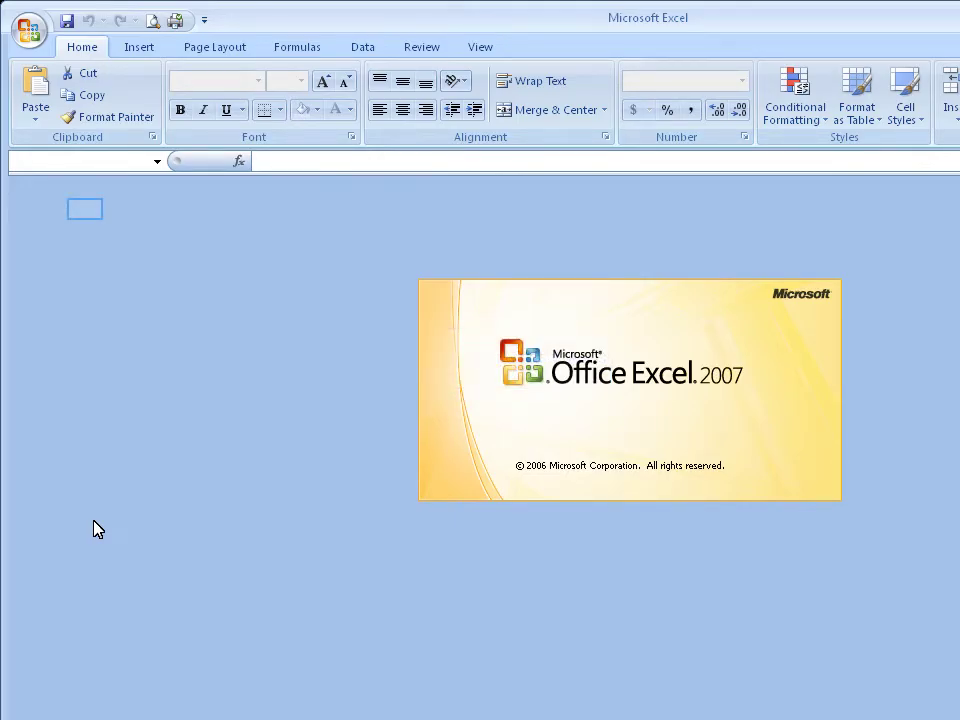
right_click(92, 205)
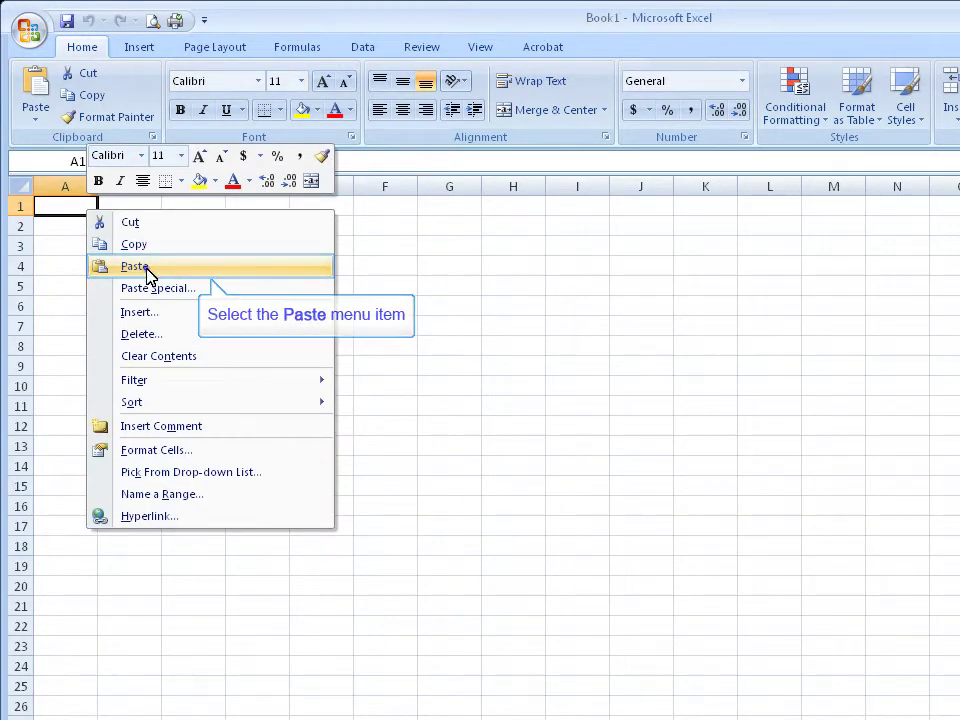
click(146, 263)
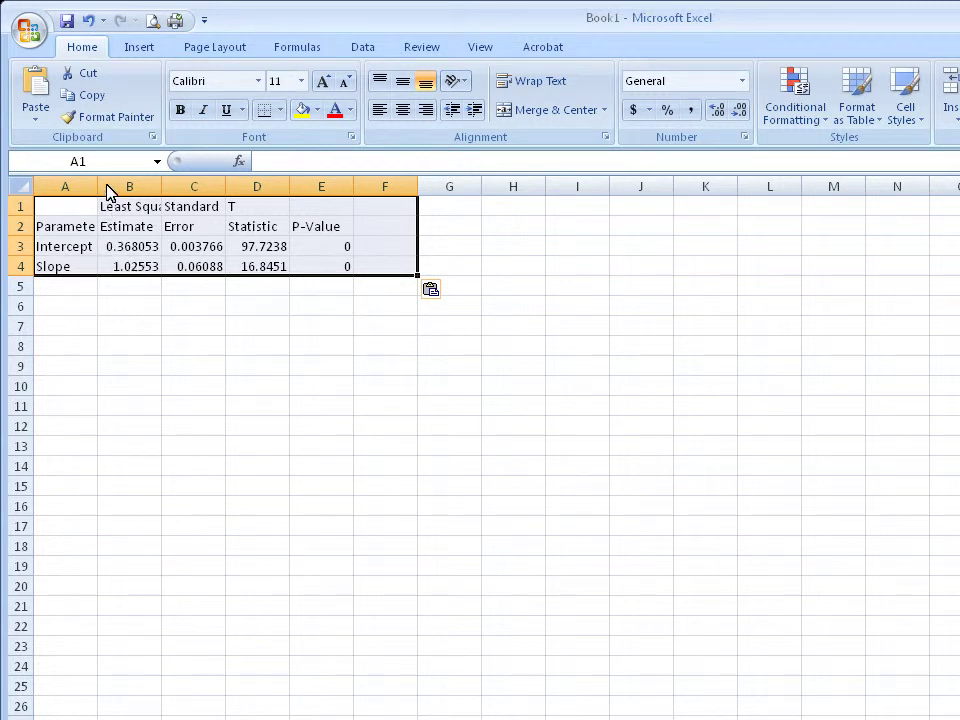
Widen columns A through E so the Parameter, Least Squares headings and values show fully
drag(97, 187, 128, 187)
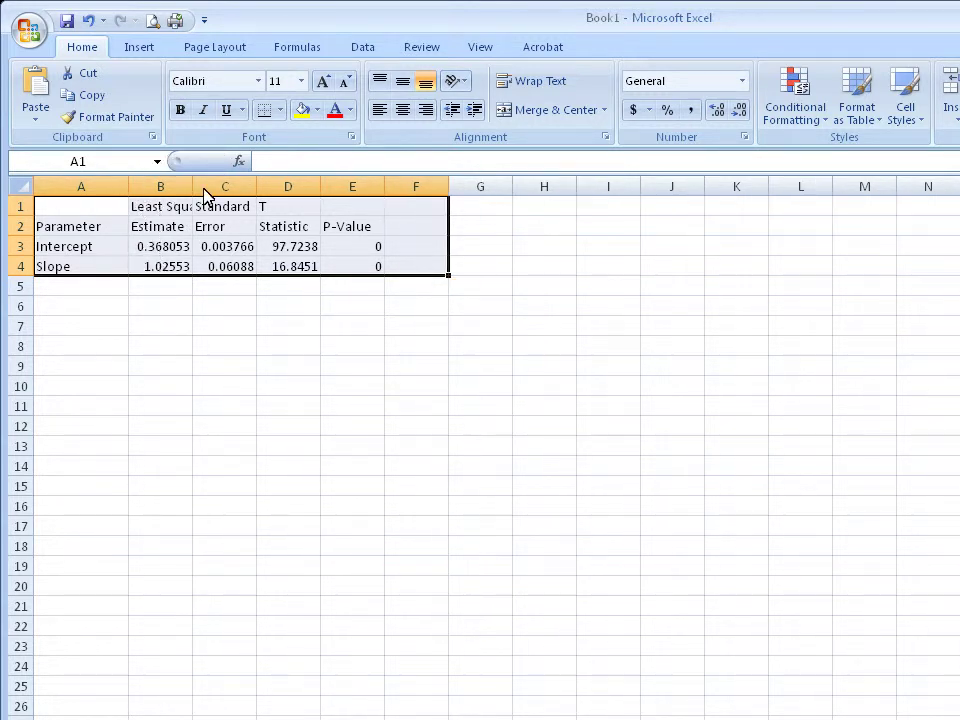
drag(193, 187, 229, 195)
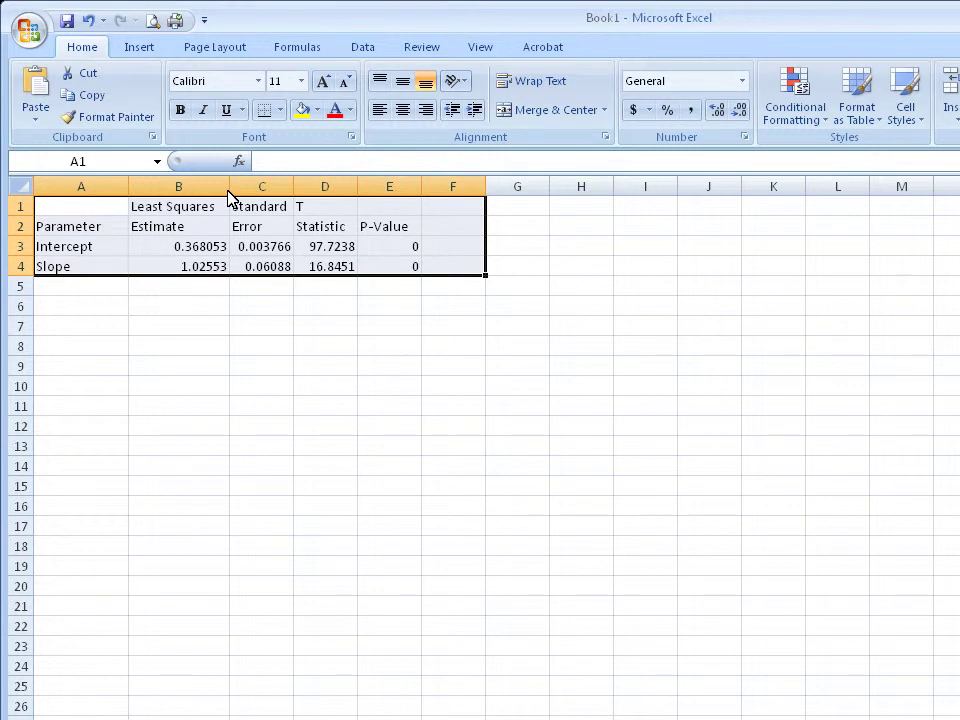
drag(293, 187, 315, 190)
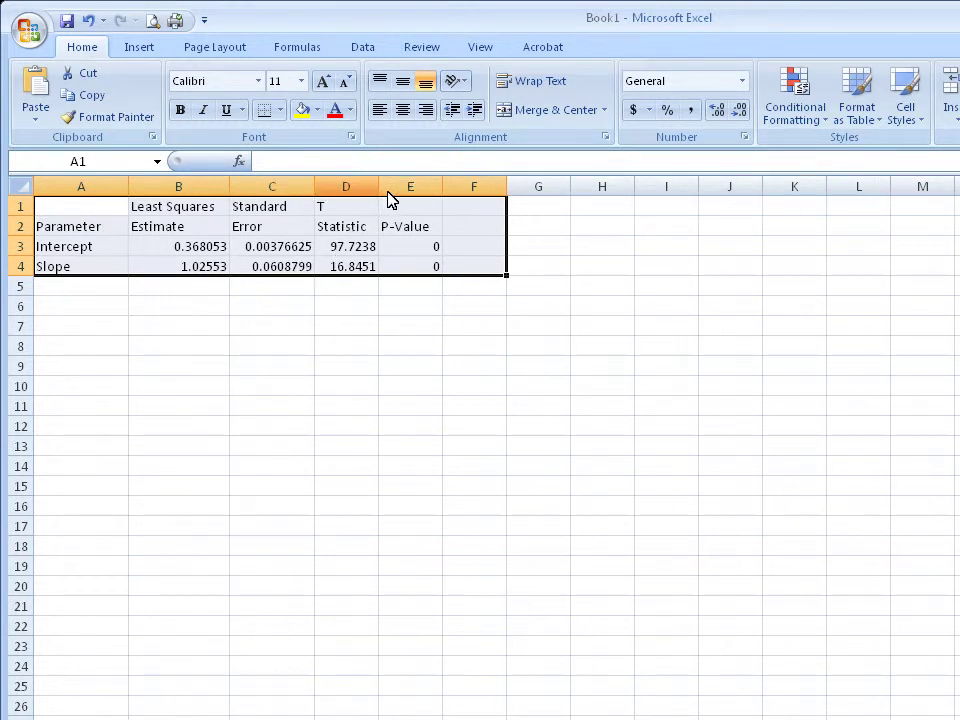
drag(378, 187, 406, 187)
drag(470, 187, 491, 189)
key(ctrl+z)
key(ctrl+z)
key(ctrl+z)
key(ctrl+z)
key(ctrl+z)
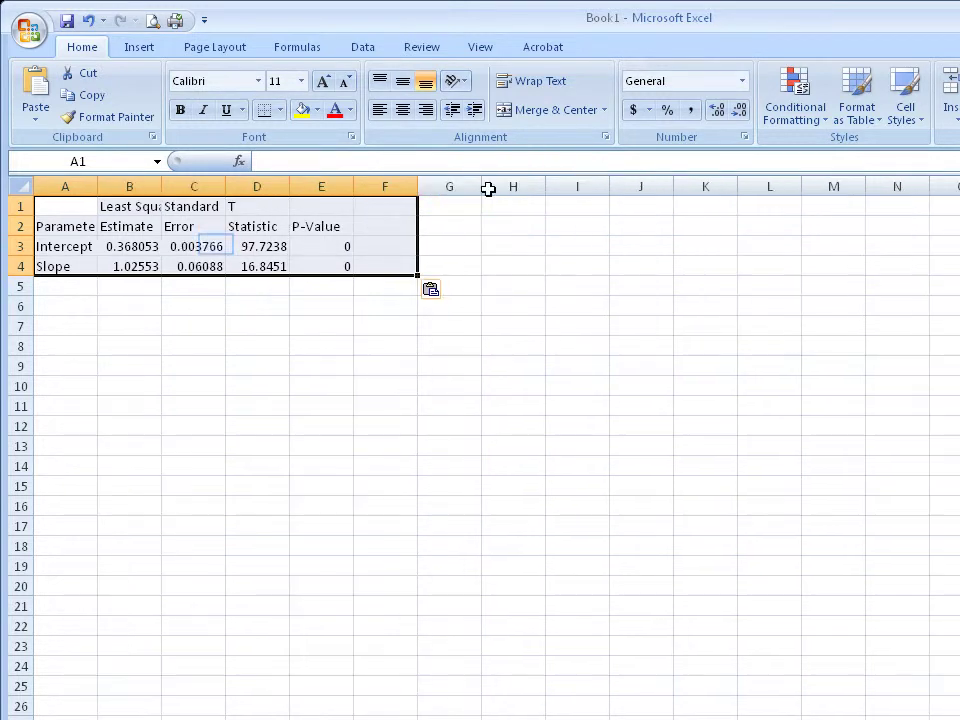
click(216, 246)
key(ctrl+y)
key(ctrl+y)
key(ctrl+y)
key(ctrl+y)
key(ctrl+y)
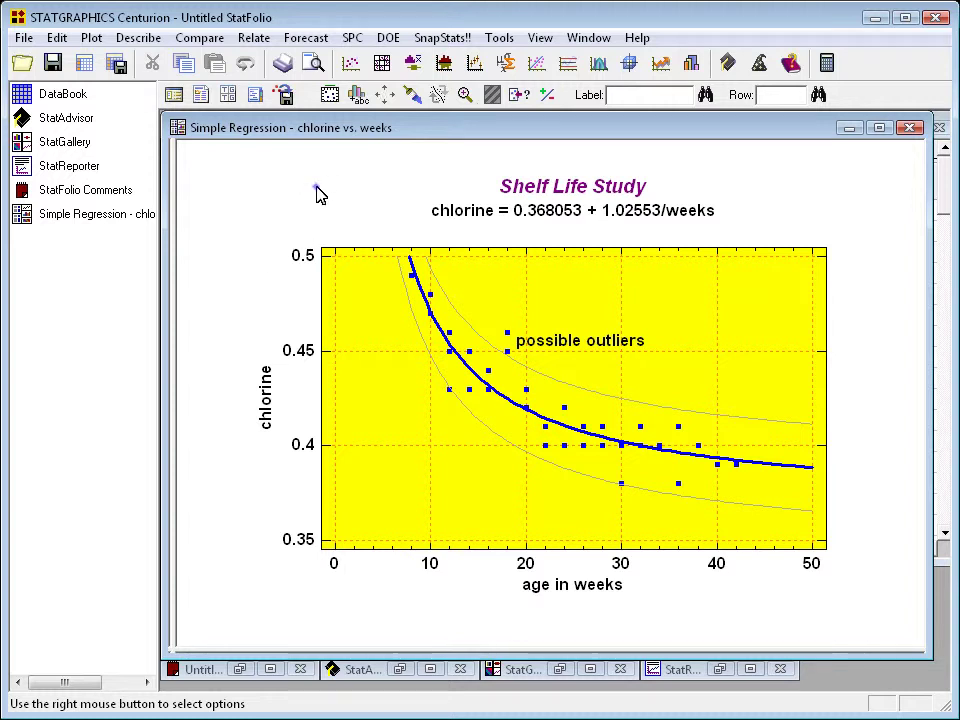
Save the Shelf Life Study graph as 'curve fit' in JPEG 24 Bit Color format
right_click(318, 195)
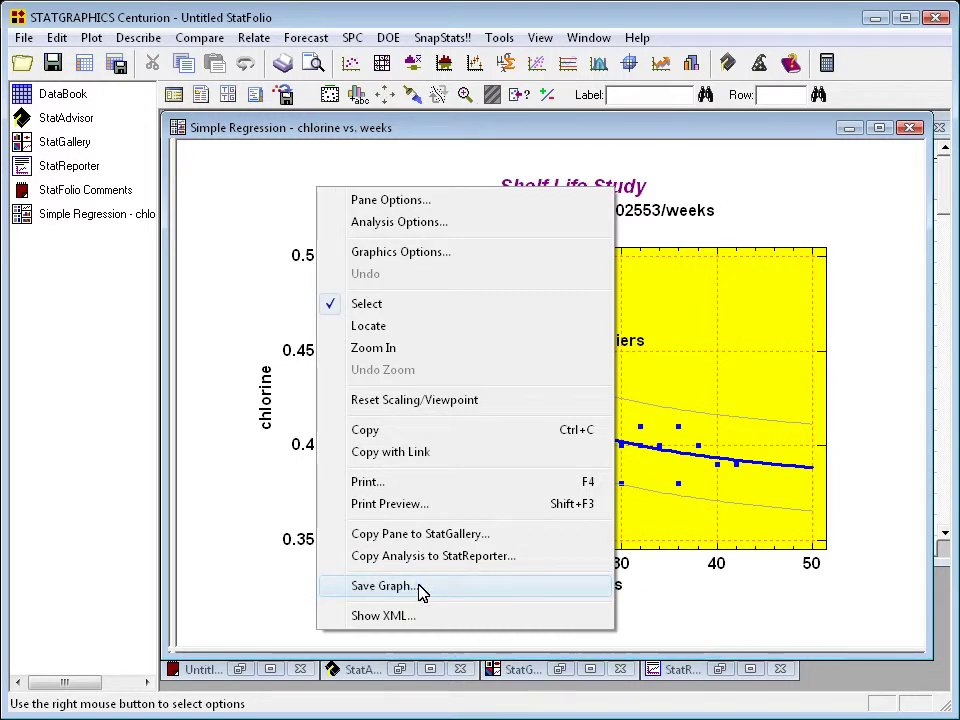
click(385, 586)
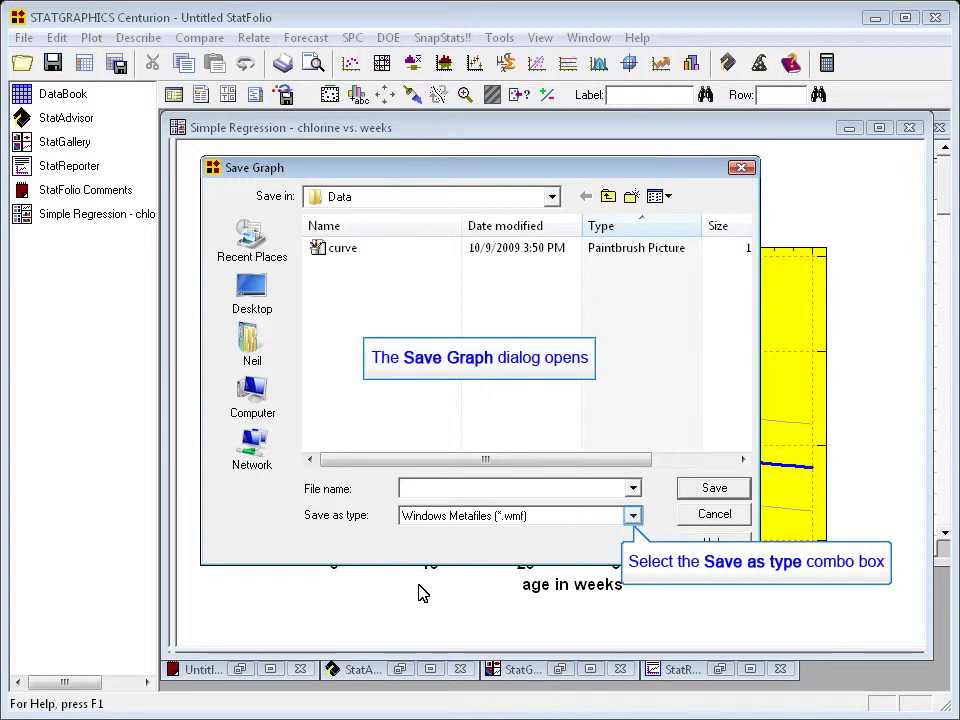
click(632, 515)
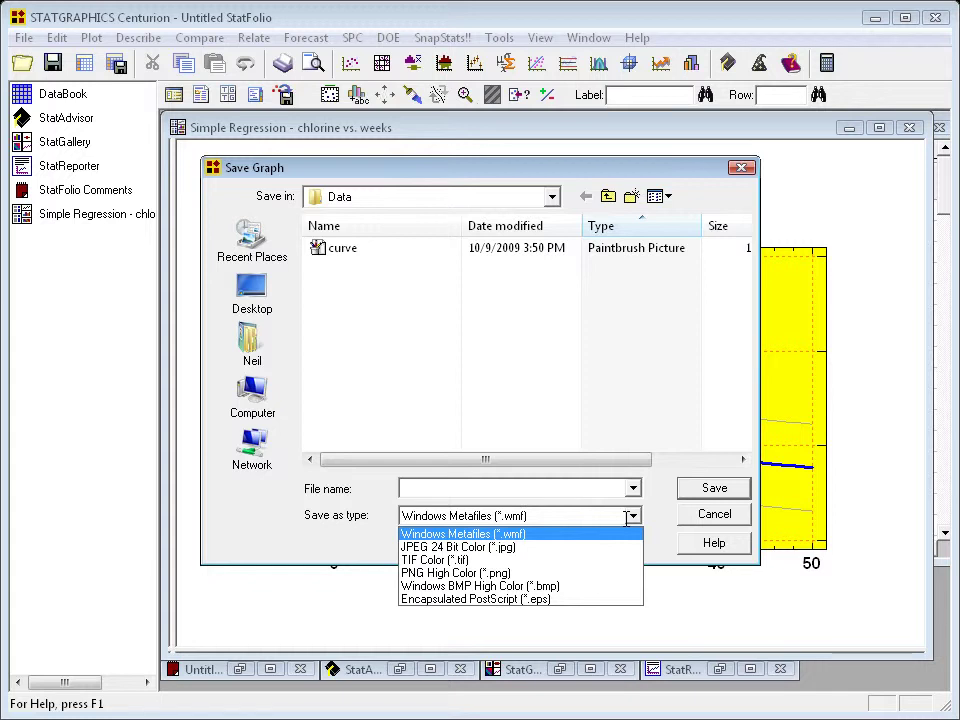
click(509, 489)
text(cu)
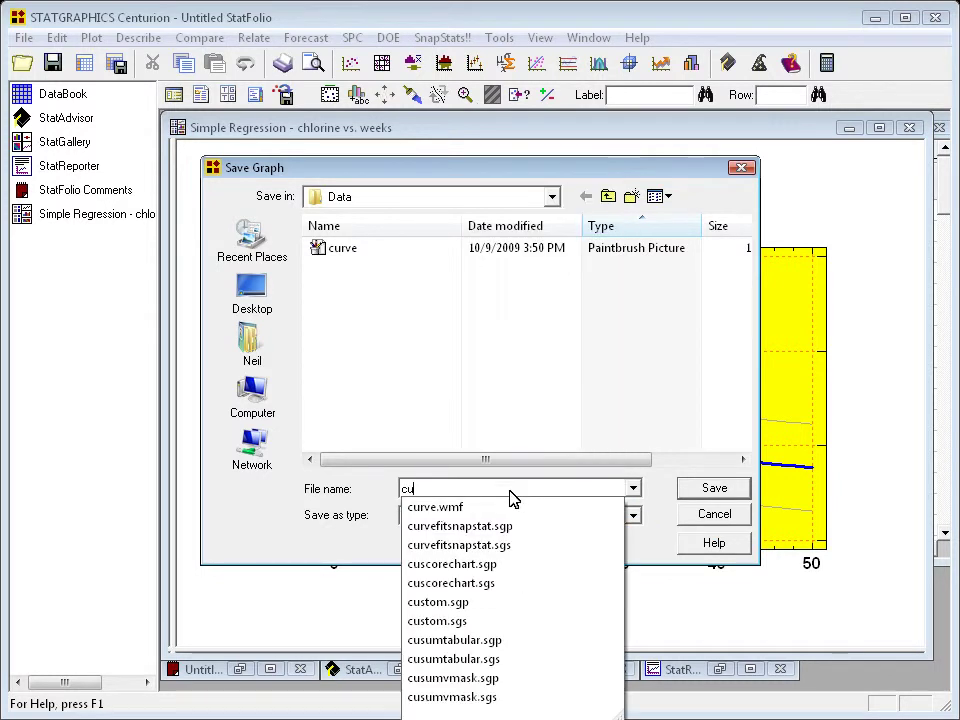
text(rve fit)
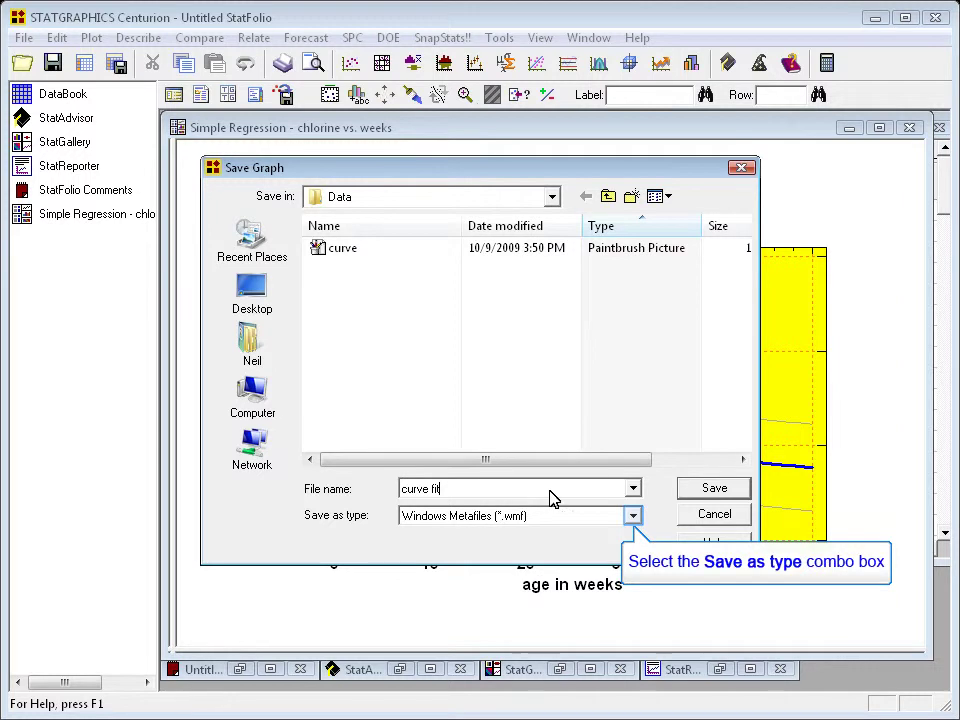
click(633, 516)
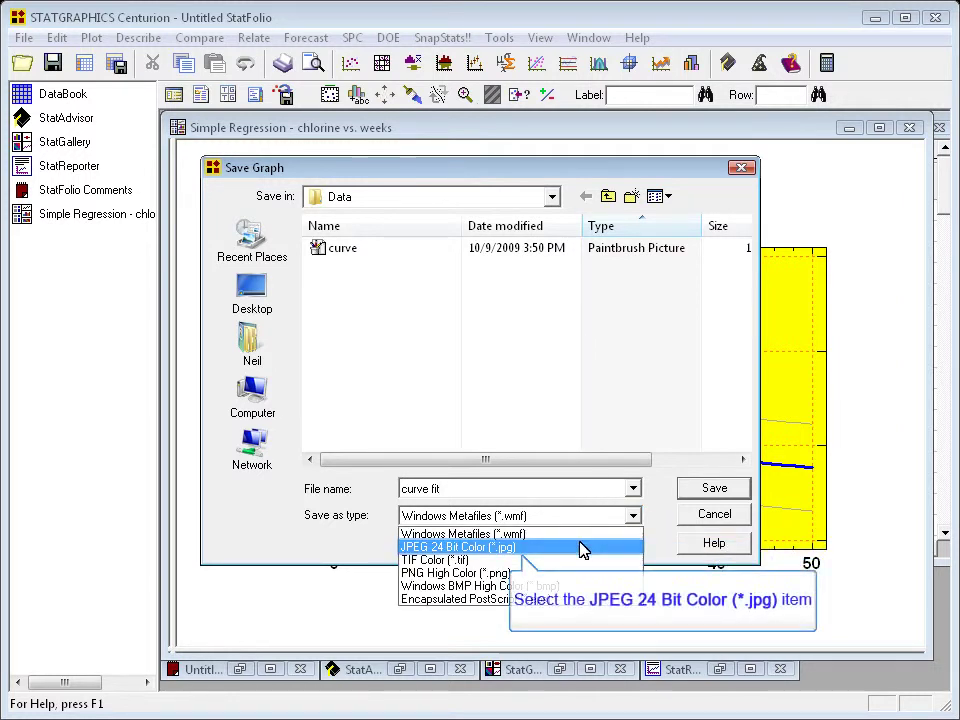
click(584, 548)
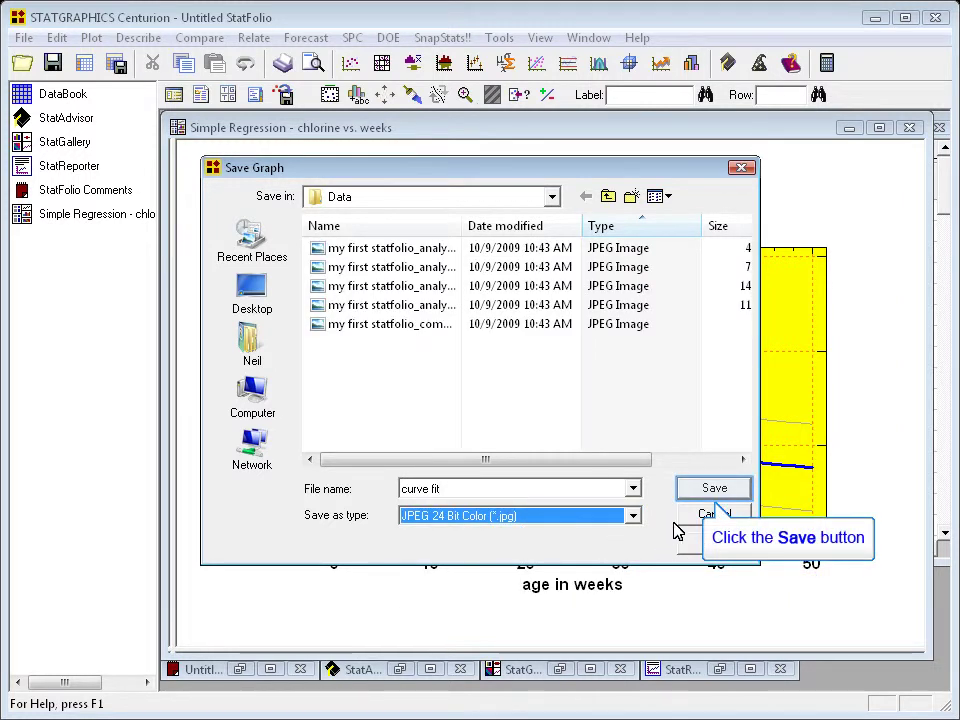
click(690, 494)
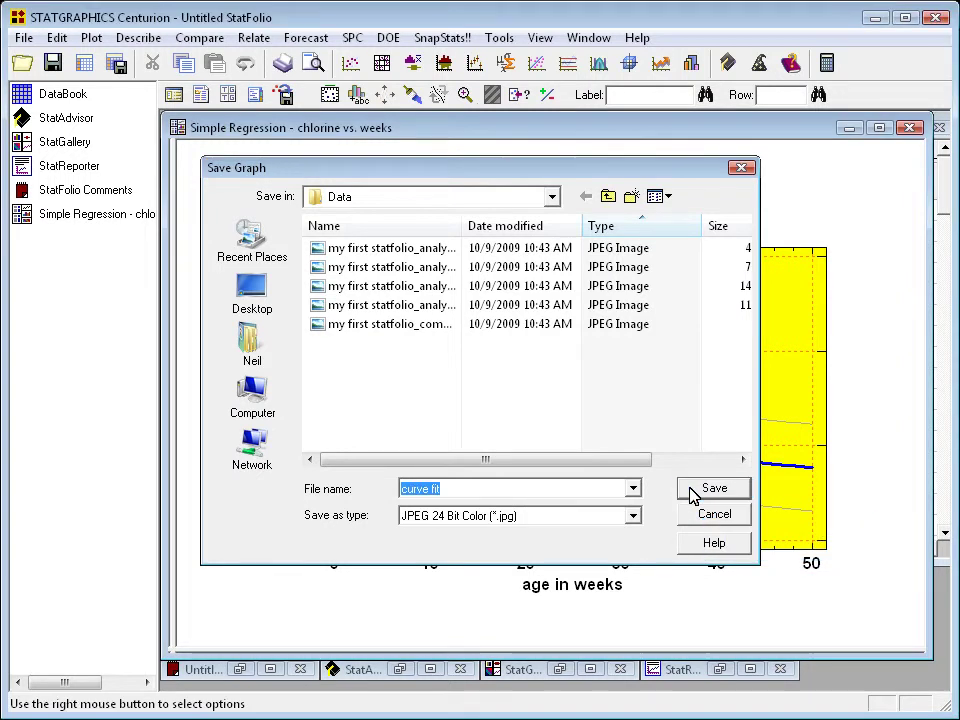
click(691, 490)
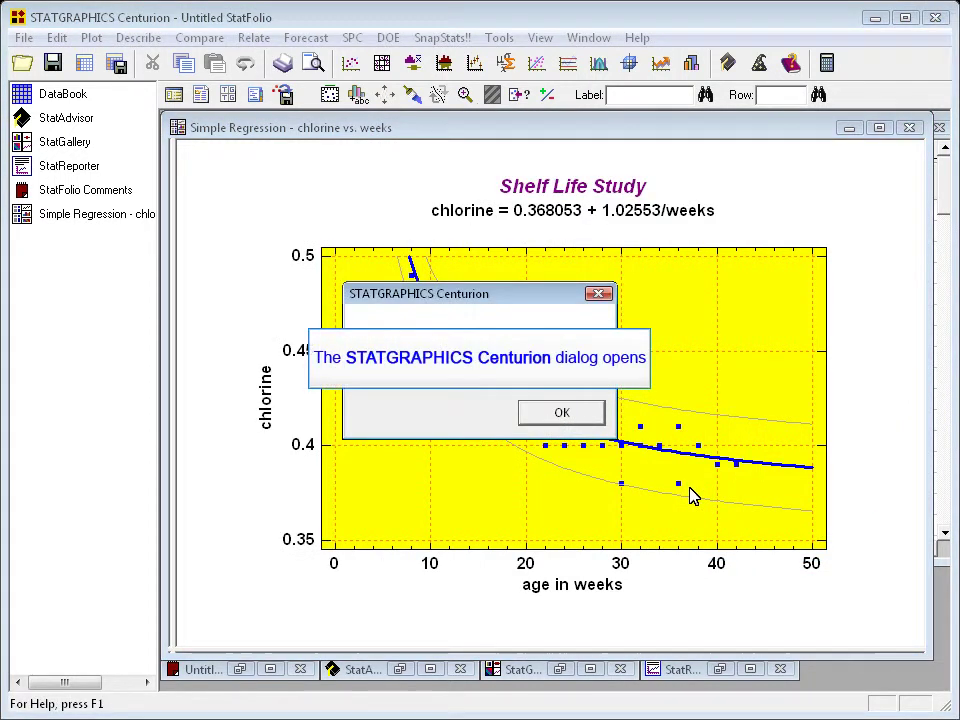